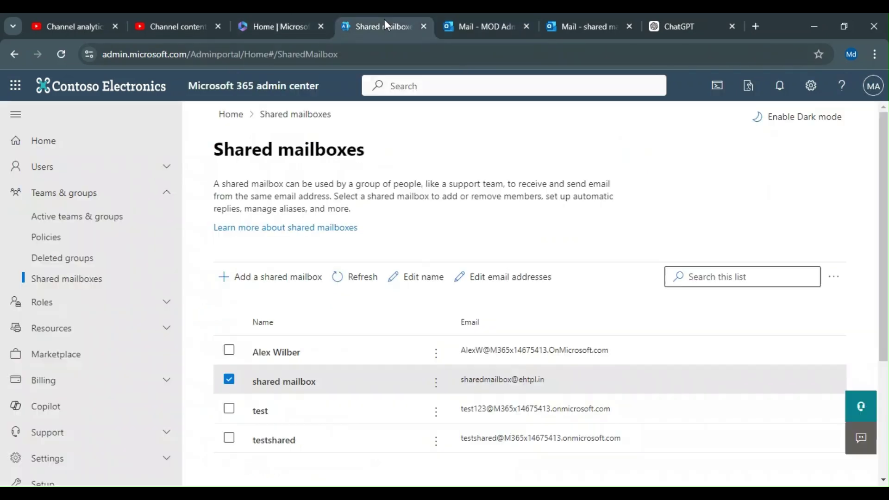
Glance at the Shared mailboxes admin page, then return to the Outlook inbox.
{"action": "left_click", "coordinate": [381, 27]}
{"action": "left_click", "coordinate": [475, 22]}
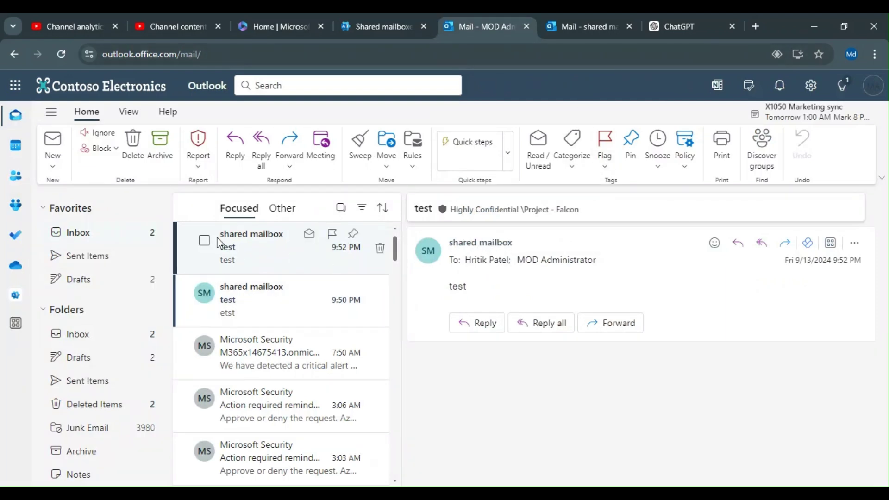
View the shared mailbox sender's contact card Overview, then close the card.
{"action": "left_click", "coordinate": [483, 245]}
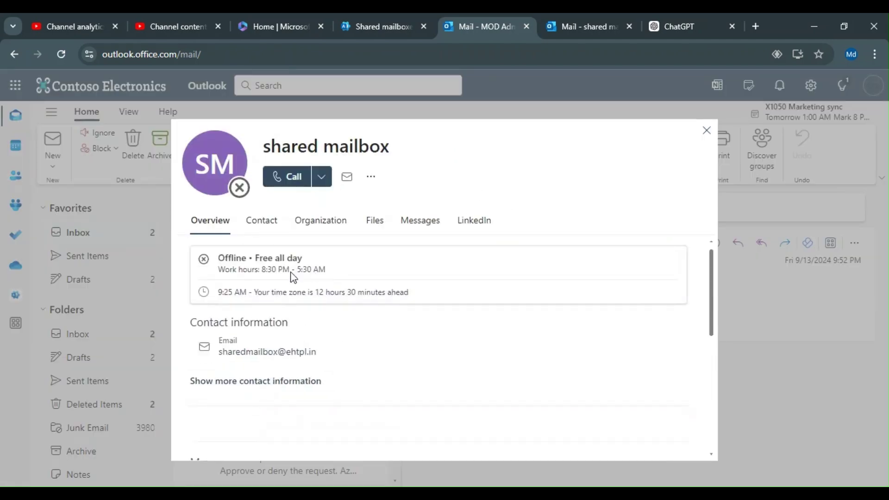
{"action": "scroll", "coordinate": [296, 352], "scroll_direction": "down", "scroll_amount": 3}
{"action": "scroll", "coordinate": [302, 351], "scroll_direction": "up", "scroll_amount": 3}
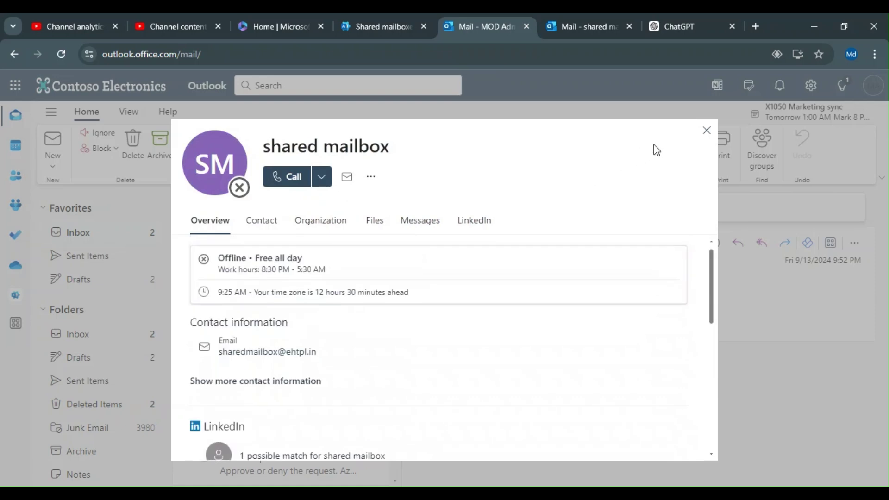
{"action": "left_click", "coordinate": [706, 130]}
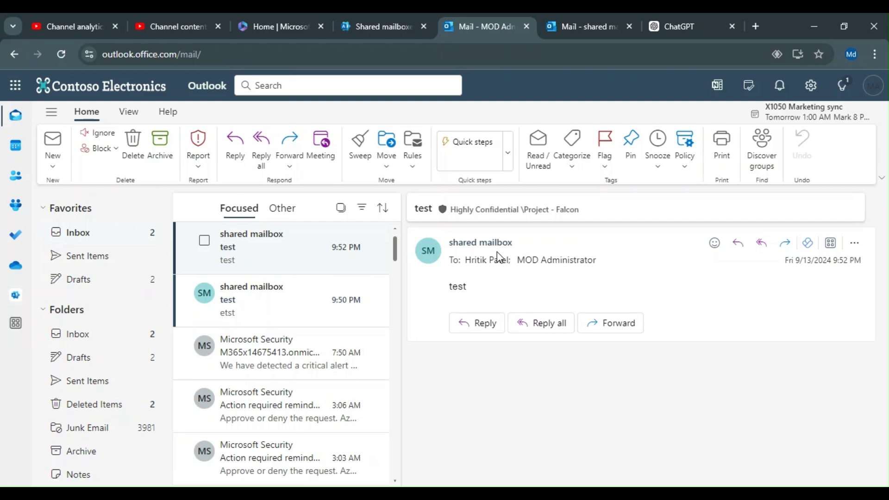
In the admin center, collapse Teams & groups and open Resources > Rooms & equipment.
{"action": "left_click", "coordinate": [365, 32]}
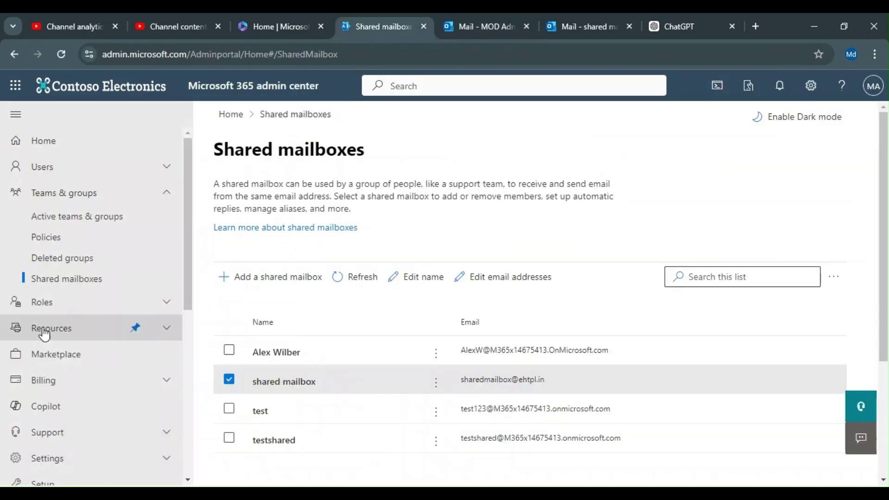
{"action": "left_click", "coordinate": [167, 193]}
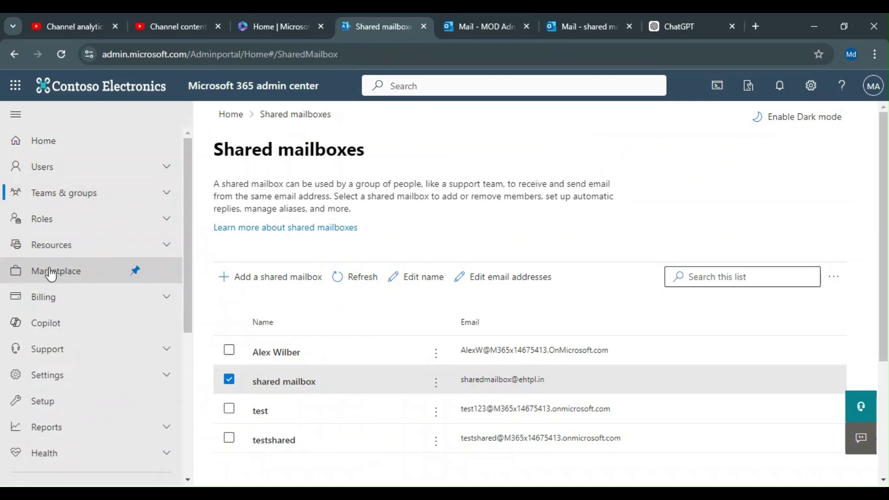
{"action": "left_click", "coordinate": [71, 250]}
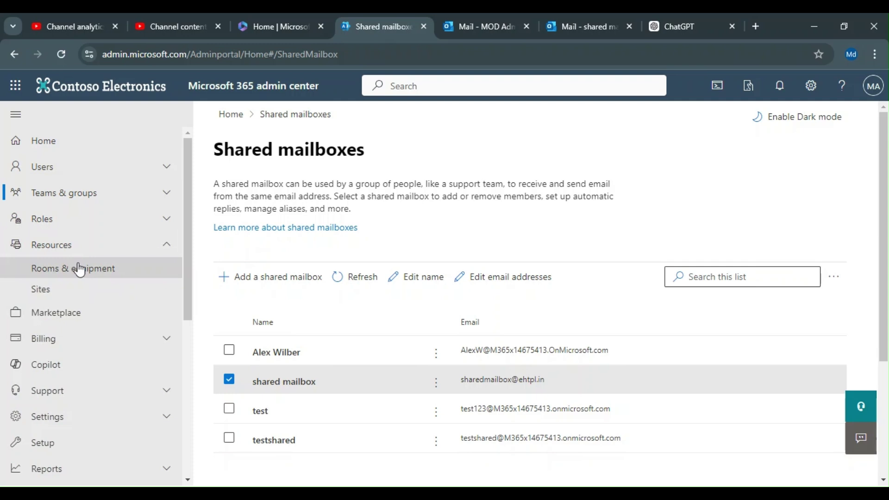
{"action": "left_click", "coordinate": [80, 269]}
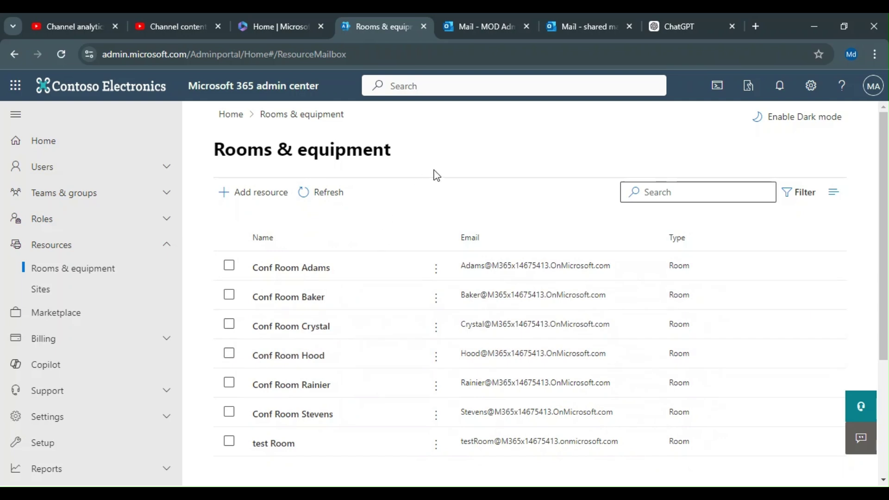
After reviewing the room list, switch back to the Outlook Mail tab.
{"action": "left_click", "coordinate": [485, 30]}
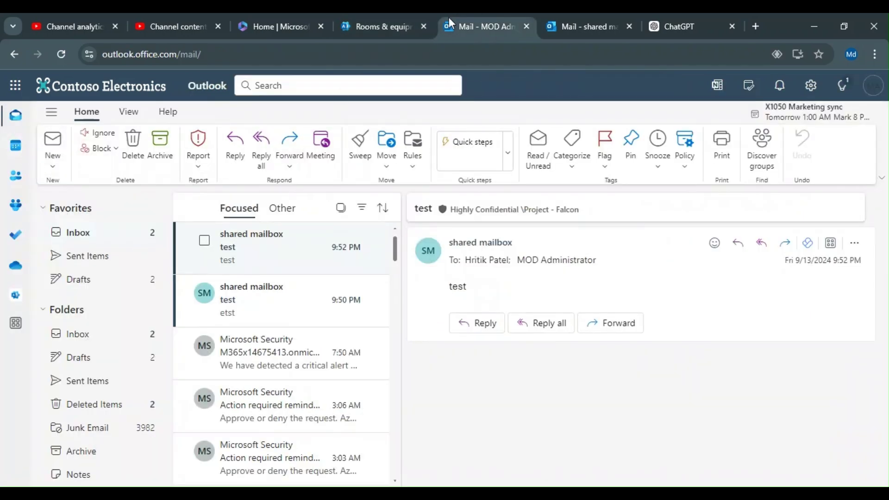
Open the Outlook Calendar on the September 9–13, 2024 work week, dismissing the tip.
{"action": "left_click", "coordinate": [360, 21]}
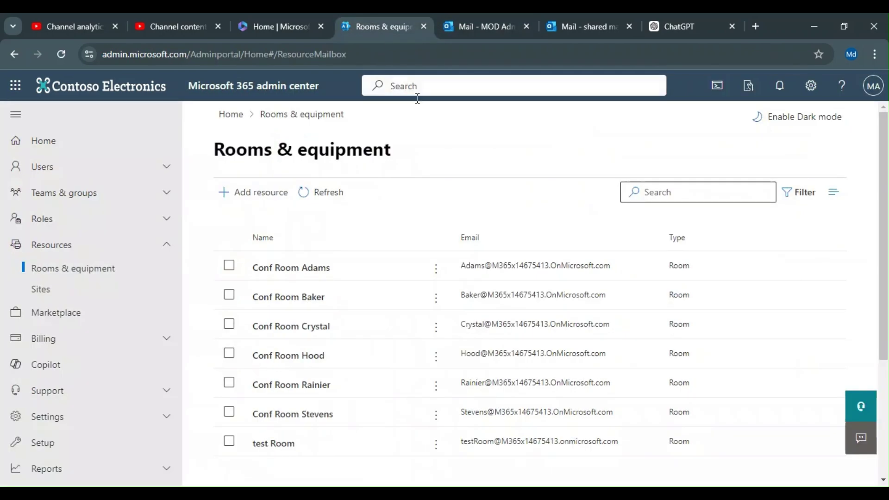
{"action": "left_click", "coordinate": [460, 26]}
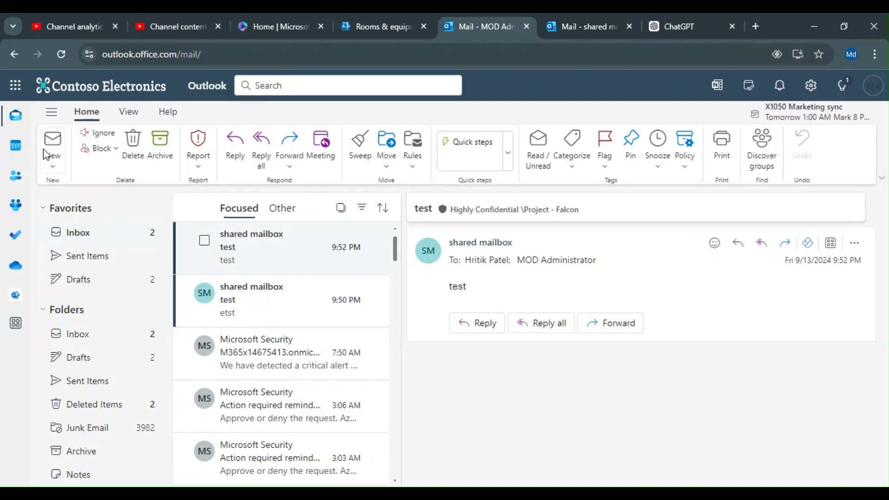
{"action": "left_click", "coordinate": [23, 151]}
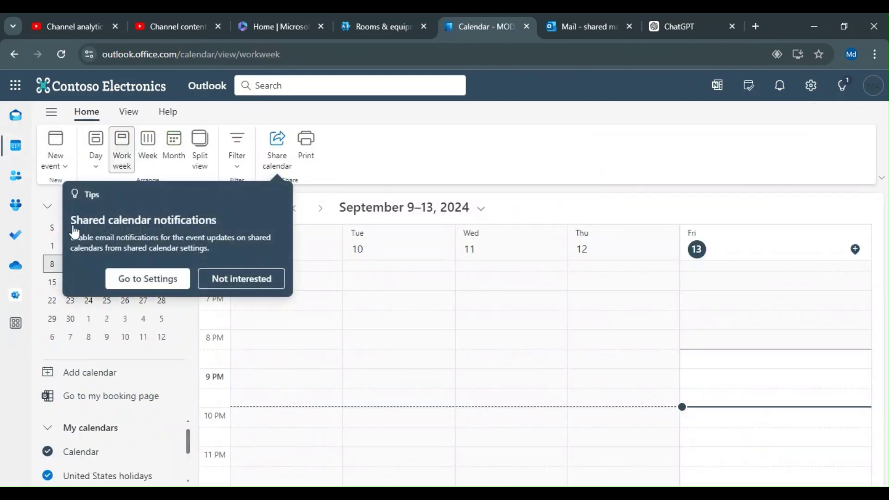
{"action": "left_click", "coordinate": [212, 286]}
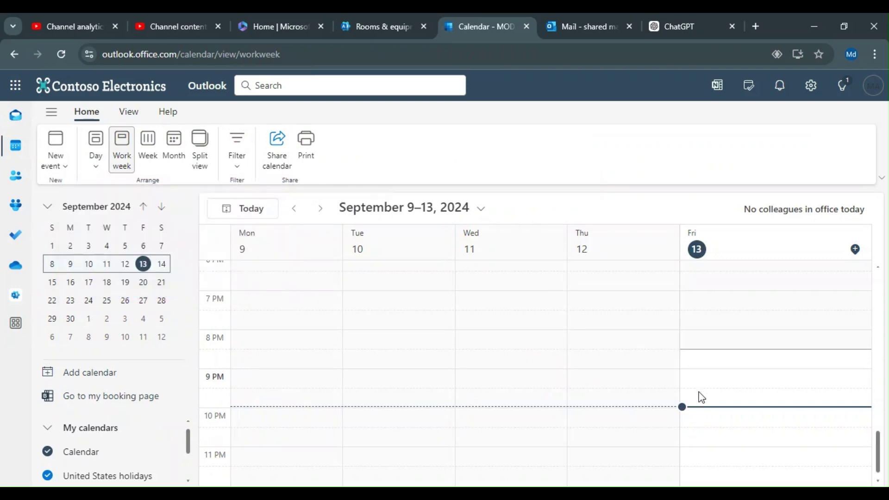
{"action": "scroll", "coordinate": [645, 371], "scroll_direction": "up", "scroll_amount": 4}
{"action": "scroll", "coordinate": [662, 398], "scroll_direction": "down", "scroll_amount": 3}
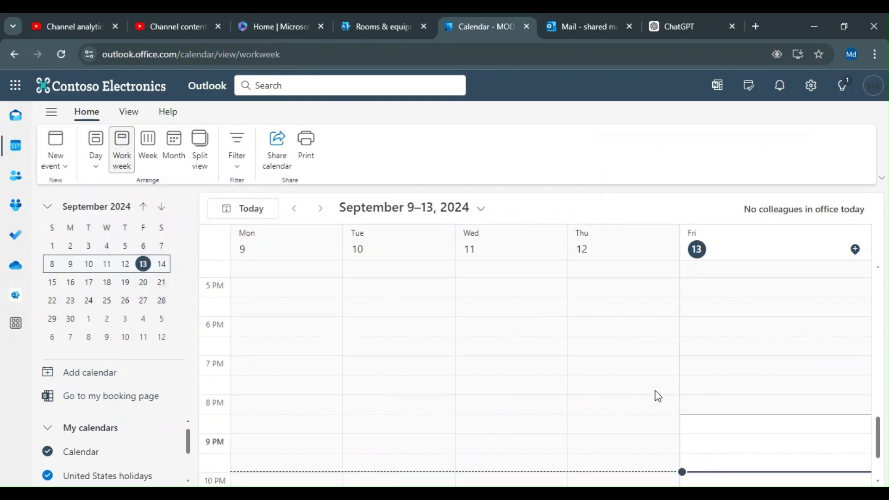
{"action": "scroll", "coordinate": [741, 376], "scroll_direction": "up", "scroll_amount": 1}
{"action": "scroll", "coordinate": [713, 366], "scroll_direction": "down", "scroll_amount": 1}
{"action": "scroll", "coordinate": [704, 324], "scroll_direction": "up", "scroll_amount": 3}
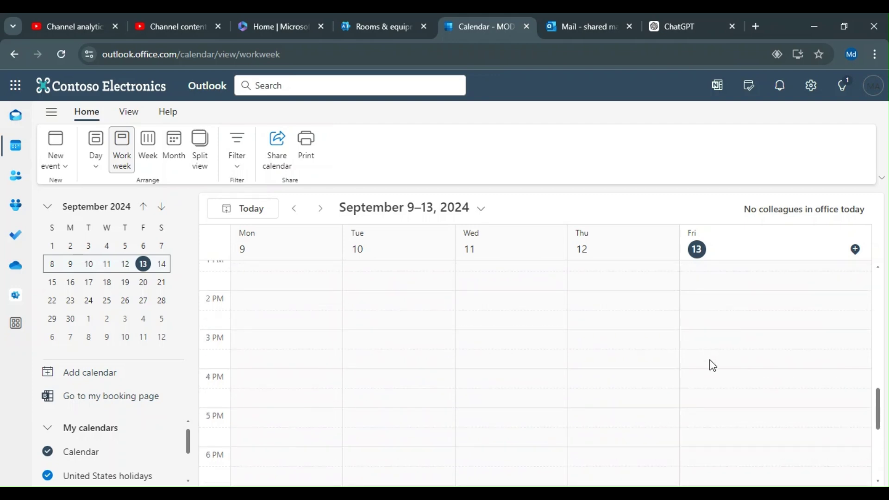
Create a Friday 9/13 2–3 PM event titled 'M365 Traning Meeting | Techcloud'.
{"action": "left_click", "coordinate": [707, 315]}
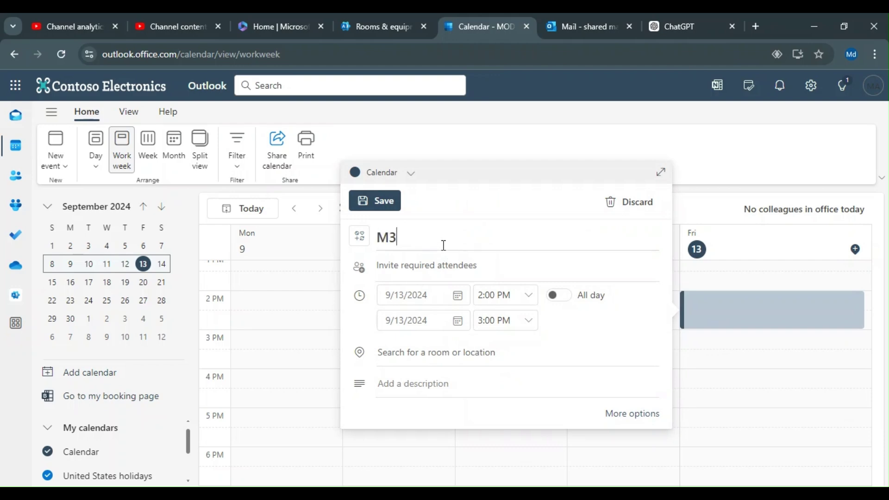
{"action": "type", "text": "65 Traning Meeting"}
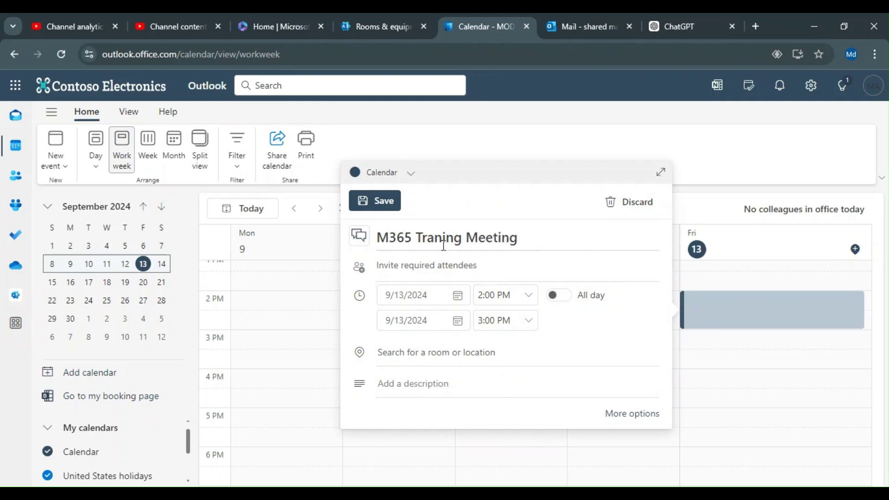
{"action": "type", "text": "\\"}
{"action": "type", "text": "hcloud"}
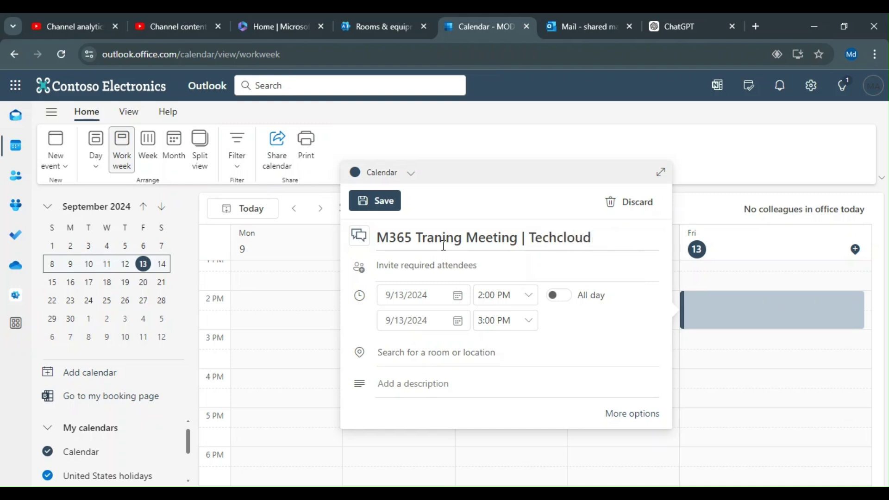
{"action": "left_click", "coordinate": [474, 264]}
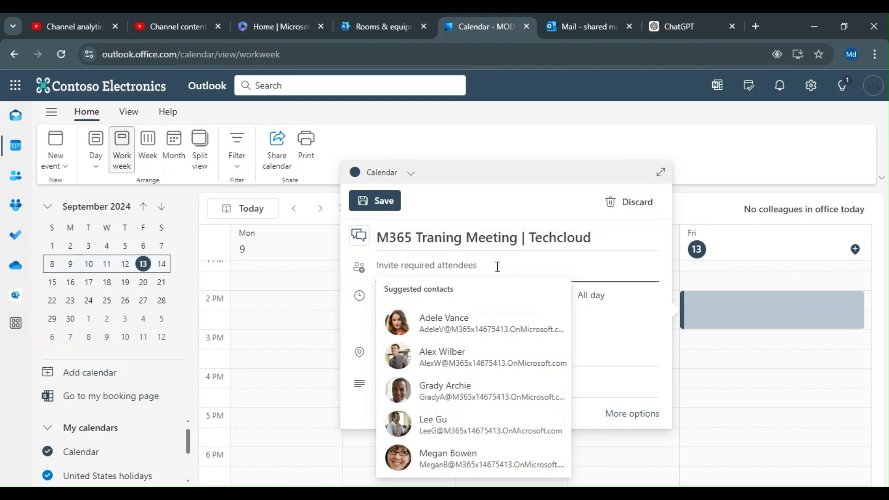
Add three required attendees from contact suggestions matching 'H', 'ak' and 'al'.
{"action": "type", "text": "H"}
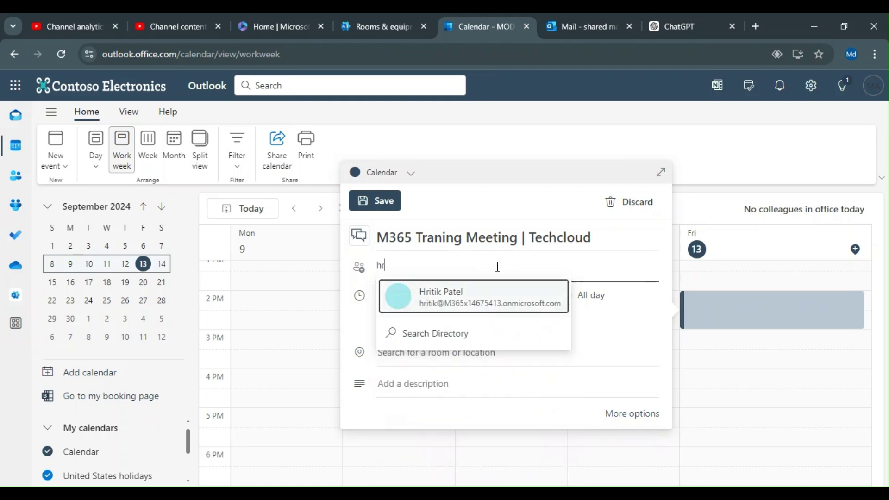
{"action": "key", "text": "Return"}
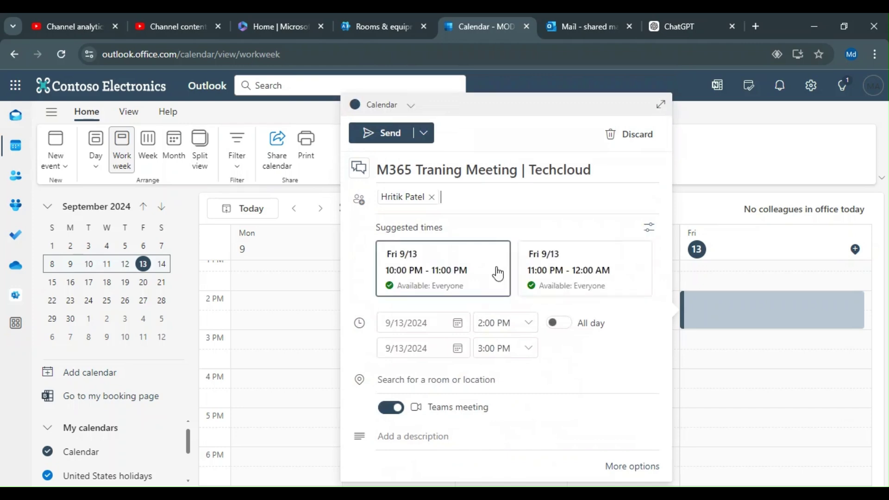
{"action": "type", "text": "ak"}
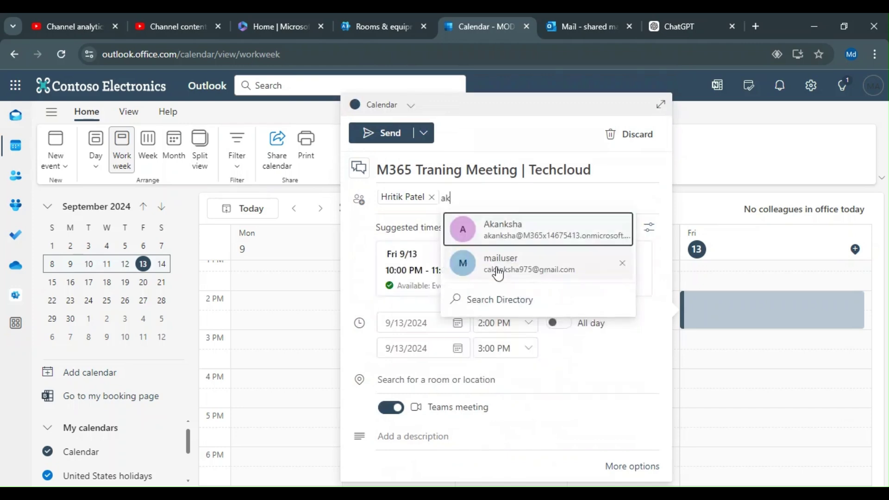
{"action": "key", "text": "Return"}
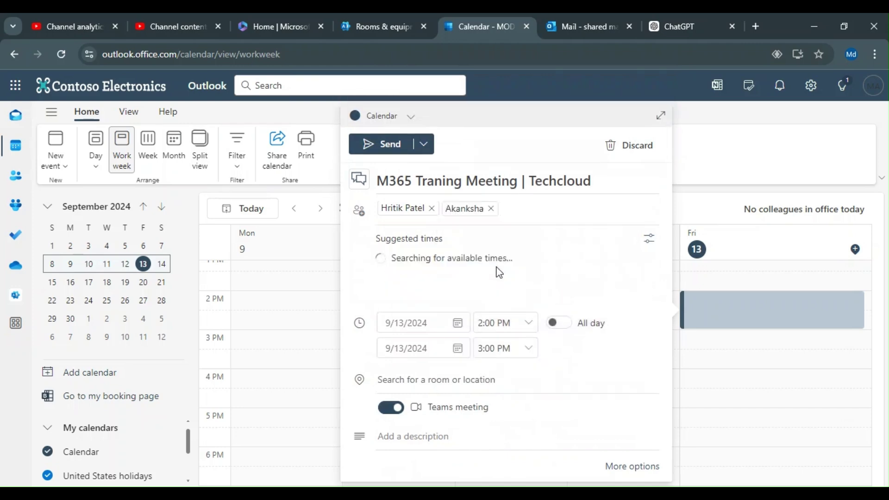
{"action": "type", "text": "al"}
{"action": "key", "text": "Return"}
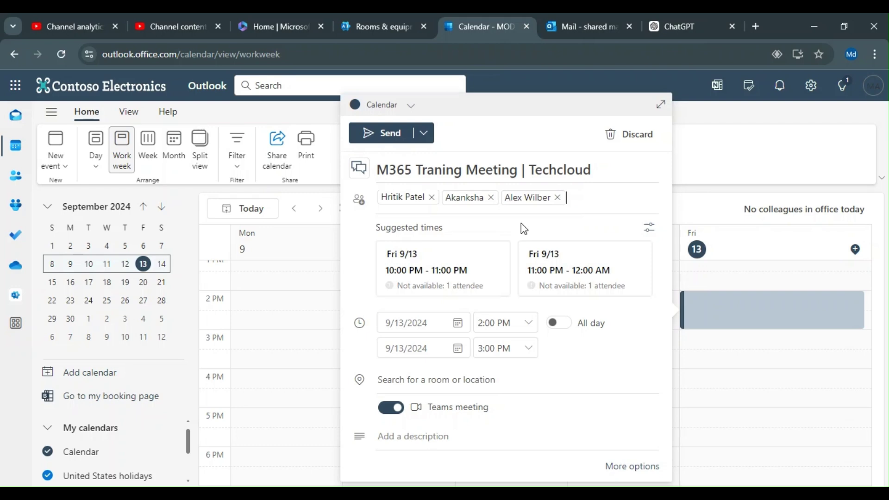
Move the meeting to Friday 10–11 PM with location Sales and Marketing / General.
{"action": "left_click", "coordinate": [439, 277]}
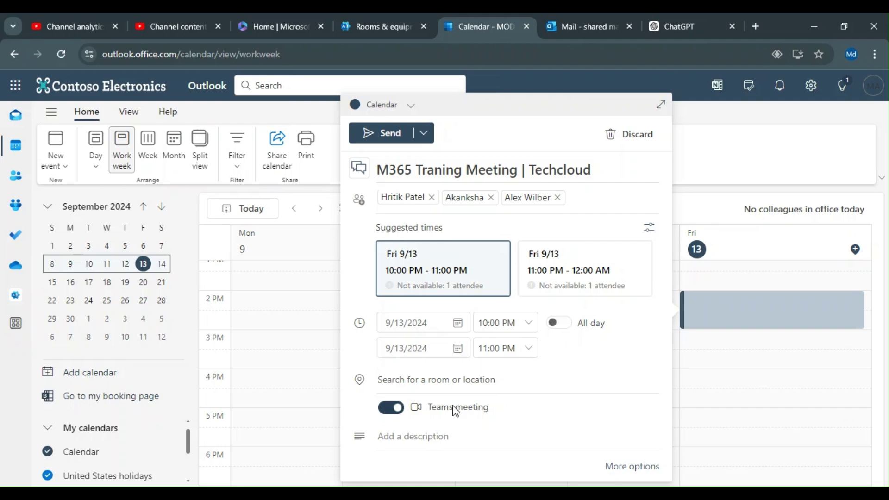
{"action": "left_click", "coordinate": [435, 378]}
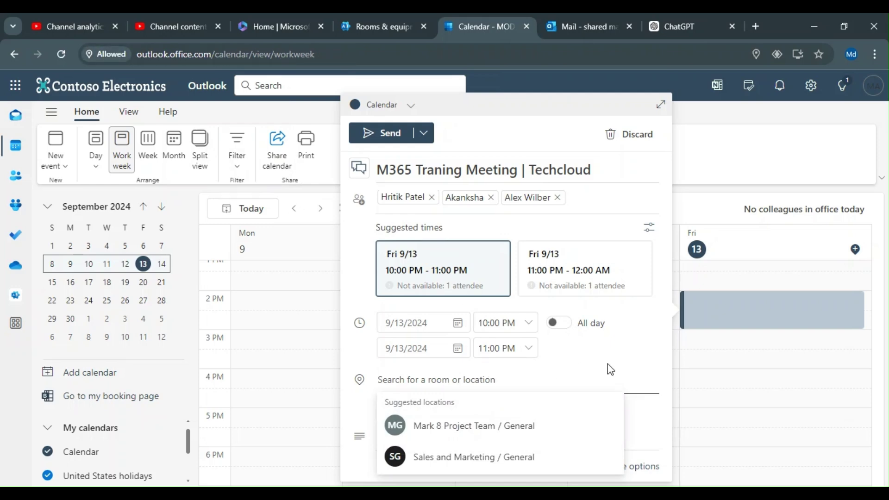
{"action": "scroll", "coordinate": [706, 349], "scroll_direction": "down", "scroll_amount": 1}
{"action": "scroll", "coordinate": [706, 349], "scroll_direction": "down", "scroll_amount": 3}
{"action": "left_click", "coordinate": [420, 385]}
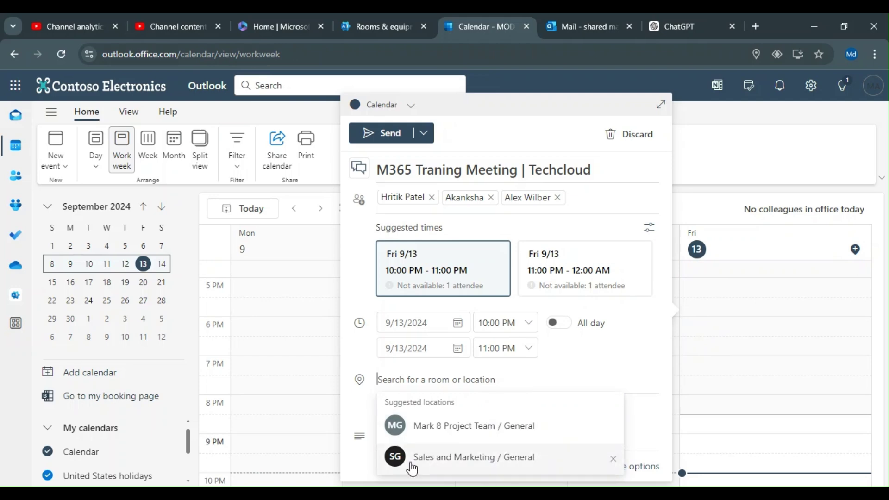
{"action": "left_click", "coordinate": [466, 457]}
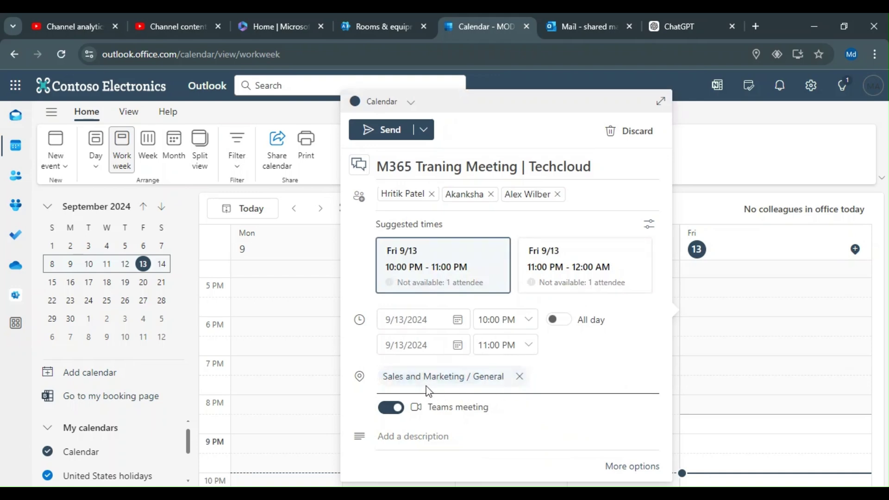
Turn off the Teams meeting option and send the invitation.
{"action": "left_click", "coordinate": [632, 373]}
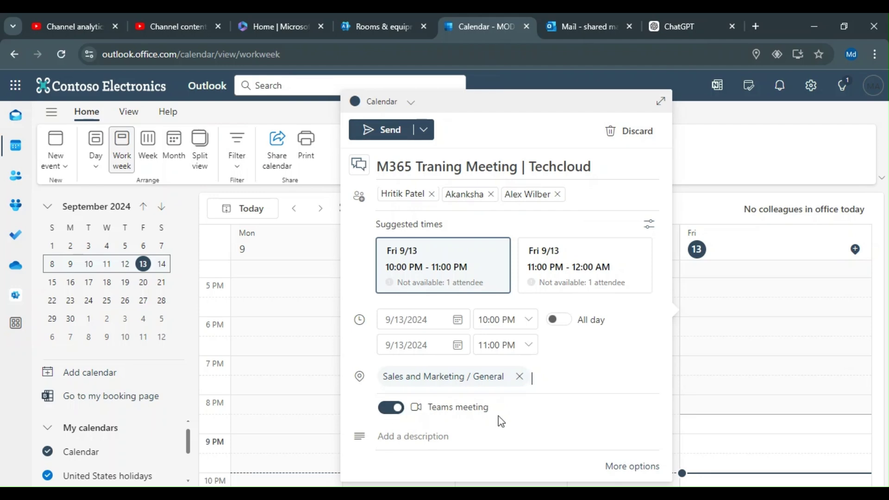
{"action": "left_click", "coordinate": [398, 409]}
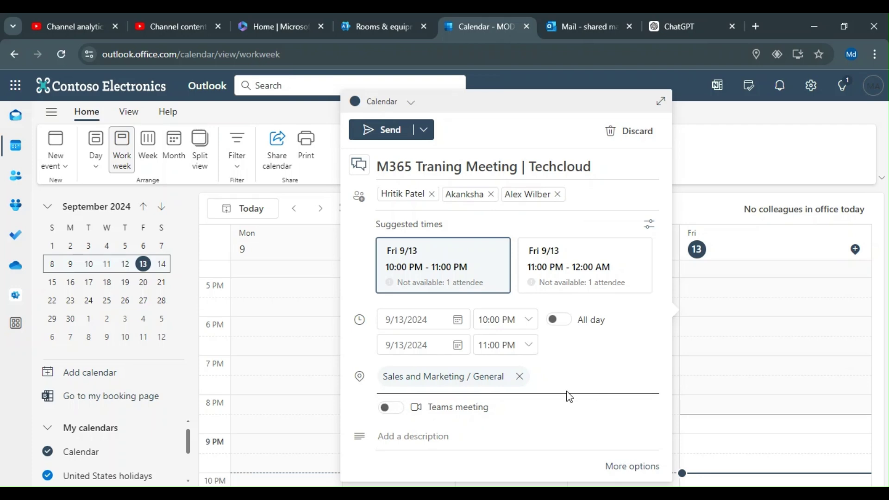
{"action": "left_click", "coordinate": [443, 437]}
{"action": "left_click", "coordinate": [383, 131]}
Dismiss the reminder and draft a Friday 10 PM event titled 'test' with one attendee.
{"action": "scroll", "coordinate": [768, 397], "scroll_direction": "down", "scroll_amount": 2}
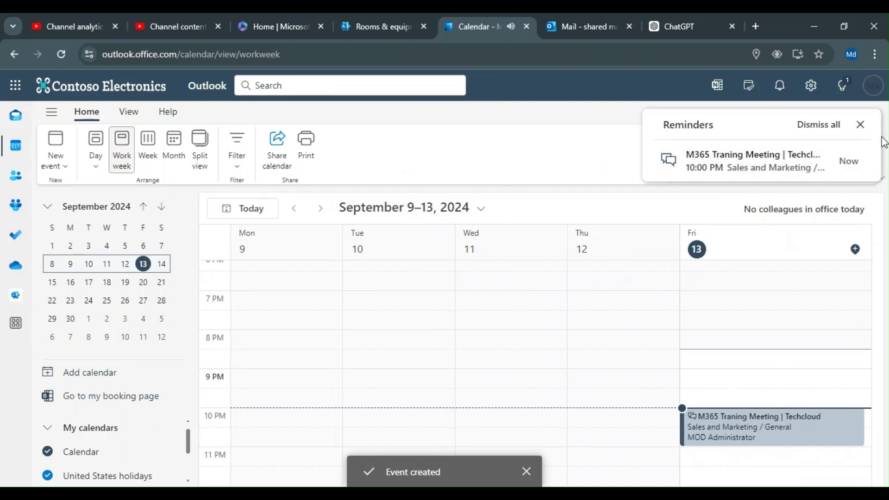
{"action": "left_click", "coordinate": [861, 126]}
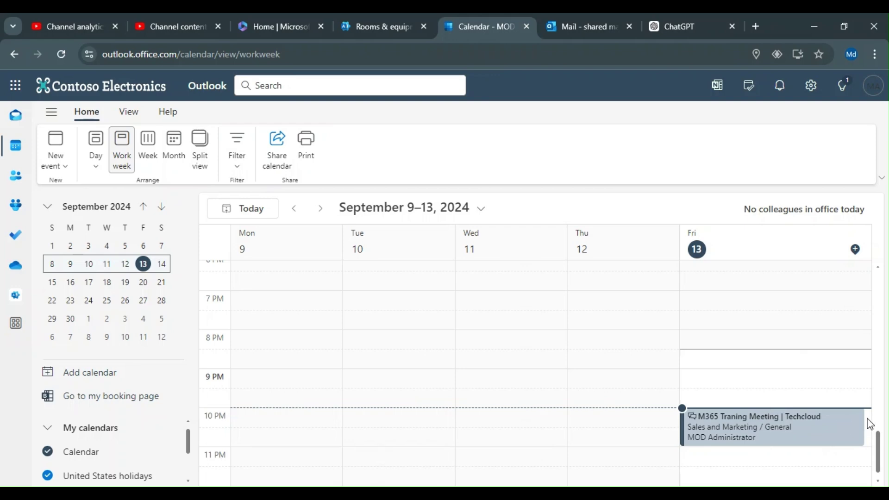
{"action": "left_click", "coordinate": [869, 441]}
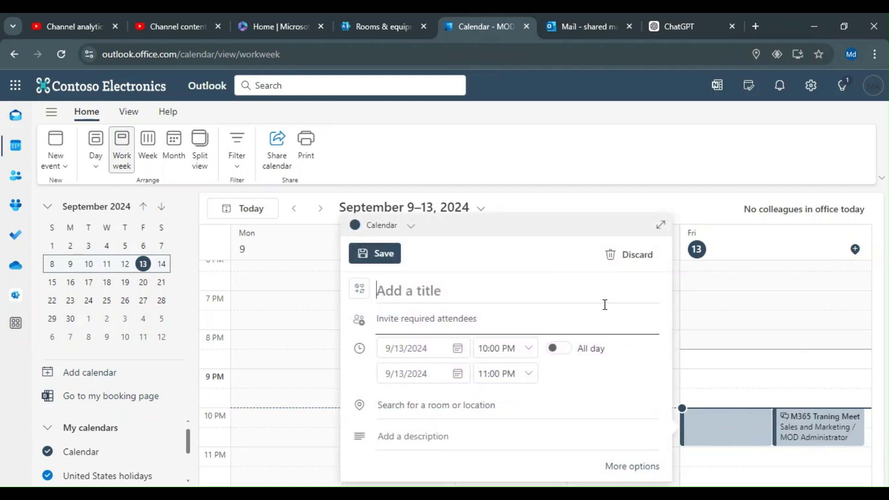
{"action": "type", "text": "test"}
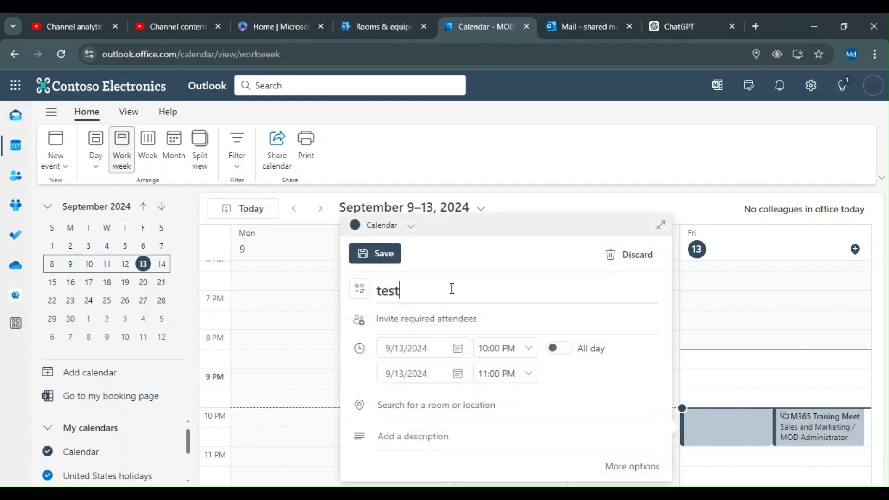
{"action": "left_click", "coordinate": [457, 326]}
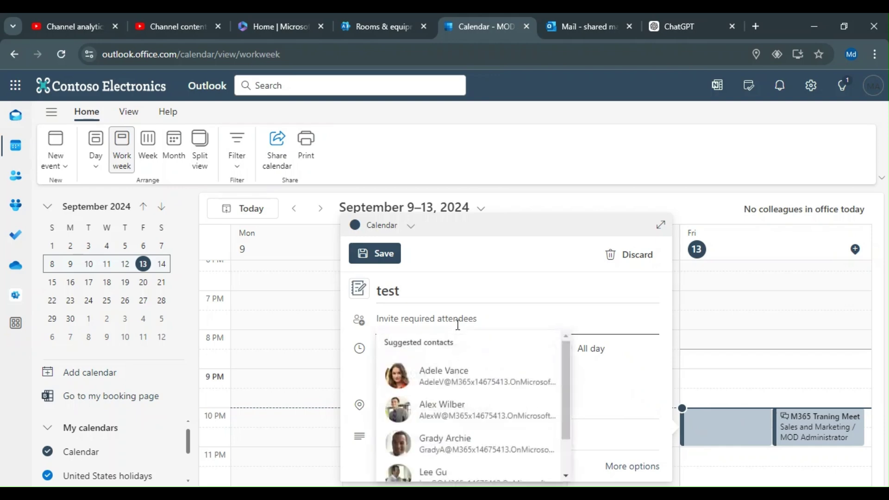
{"action": "type", "text": "ale"}
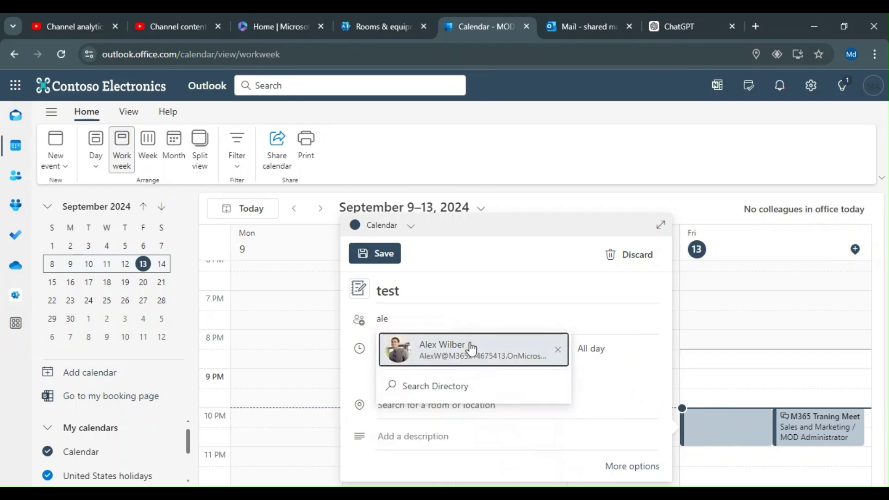
{"action": "left_click", "coordinate": [471, 347]}
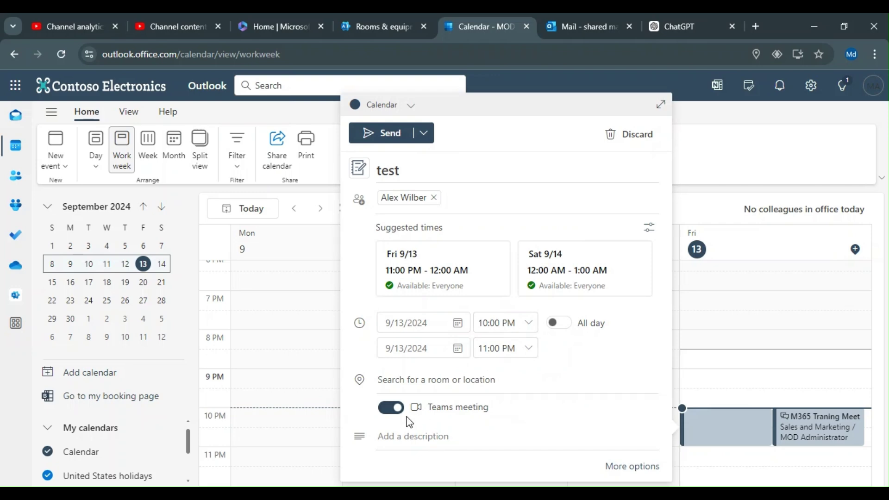
Turn off Teams, set Sales and Marketing / General as location, keeping the 10:00 PM start.
{"action": "left_click", "coordinate": [395, 407]}
{"action": "left_click", "coordinate": [413, 379]}
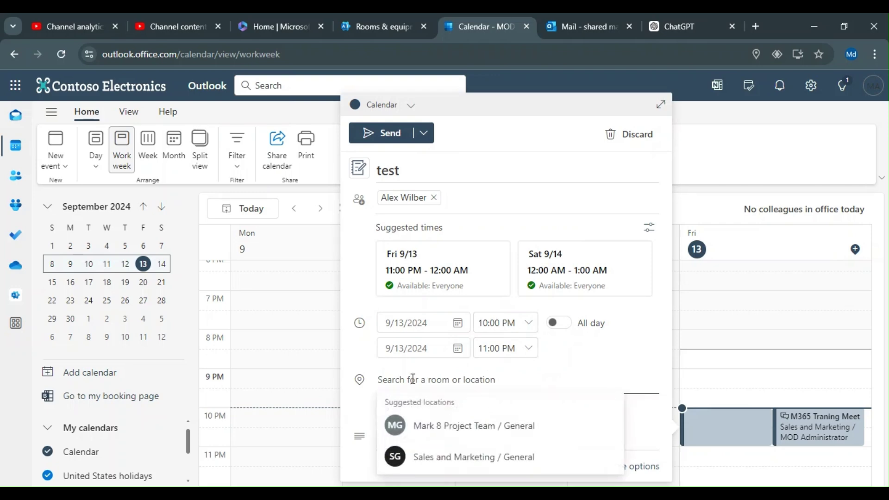
{"action": "left_click", "coordinate": [460, 456]}
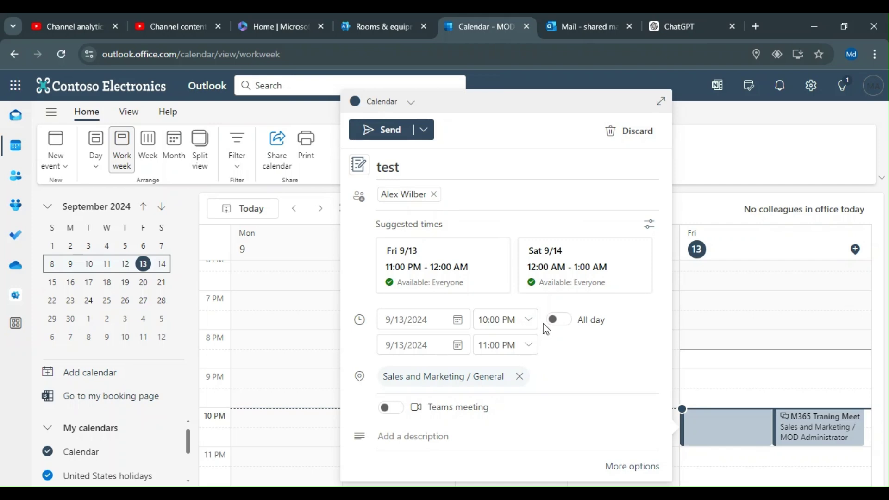
{"action": "left_click", "coordinate": [524, 329]}
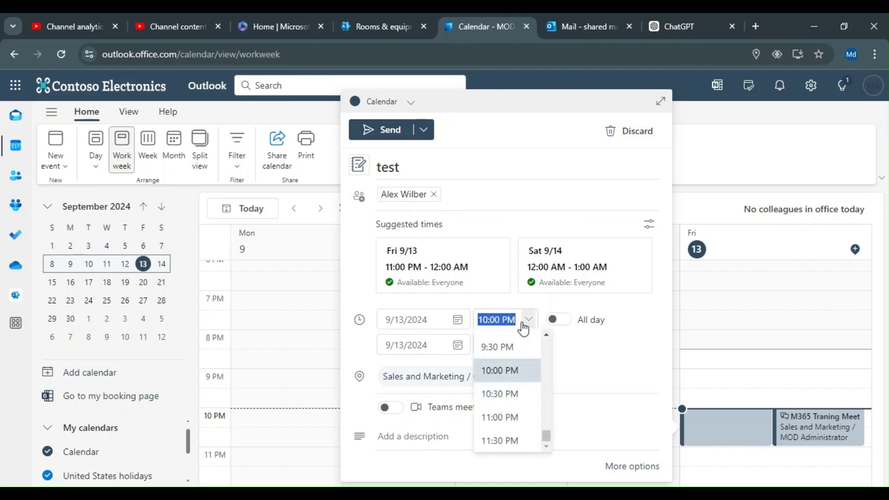
{"action": "left_click", "coordinate": [500, 369]}
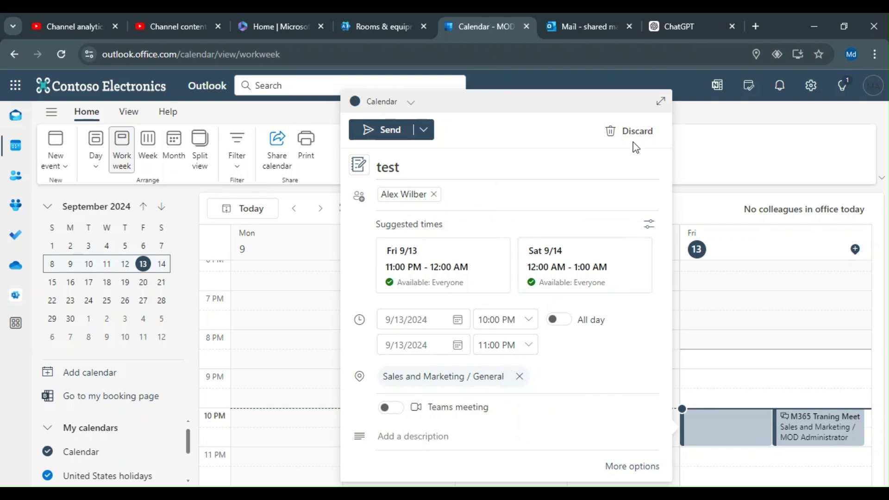
Check the test draft in the full window showing 10–11 PM unavailable, then discard it.
{"action": "left_click", "coordinate": [665, 110]}
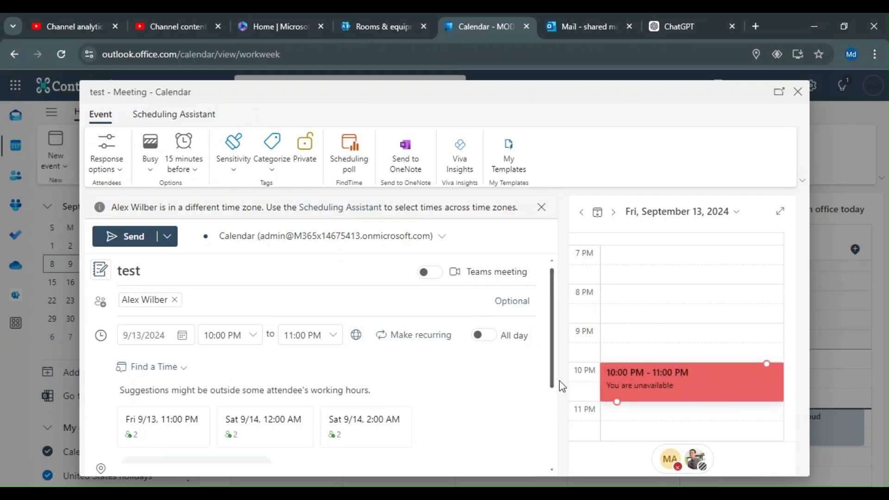
{"action": "left_click", "coordinate": [797, 93]}
{"action": "left_click", "coordinate": [425, 276]}
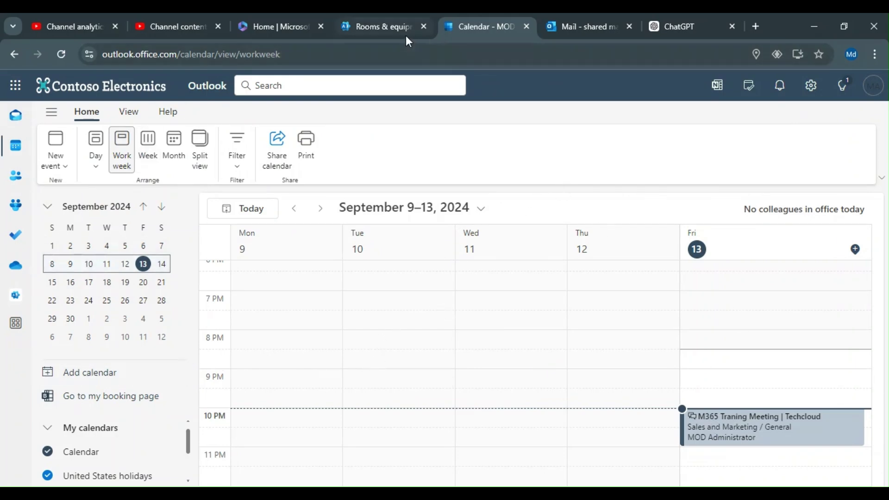
Leave Rooms & equipment for Resources > Sites and review each SharePoint site's external sharing status.
{"action": "left_click", "coordinate": [391, 30]}
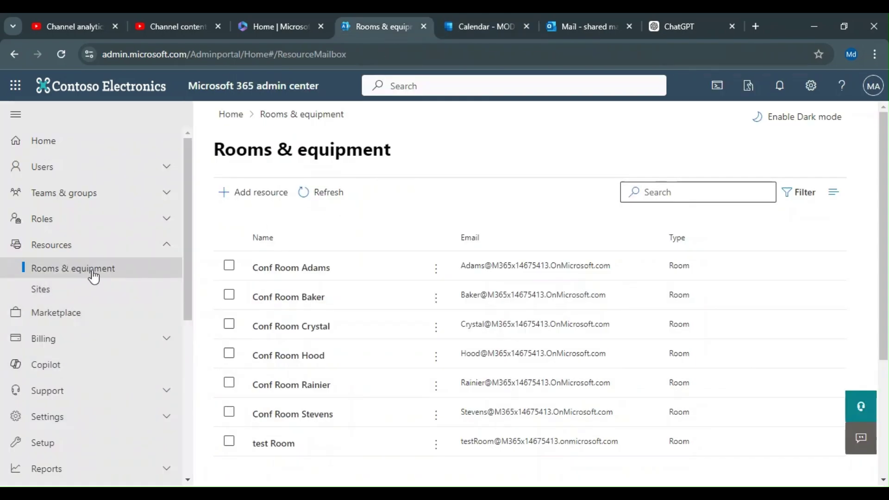
{"action": "left_click", "coordinate": [79, 289]}
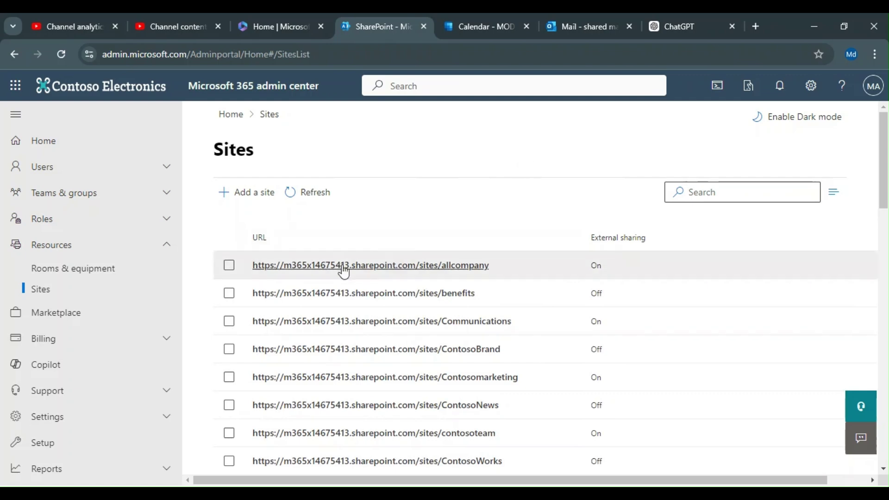
{"action": "scroll", "coordinate": [395, 308], "scroll_direction": "down", "scroll_amount": 5}
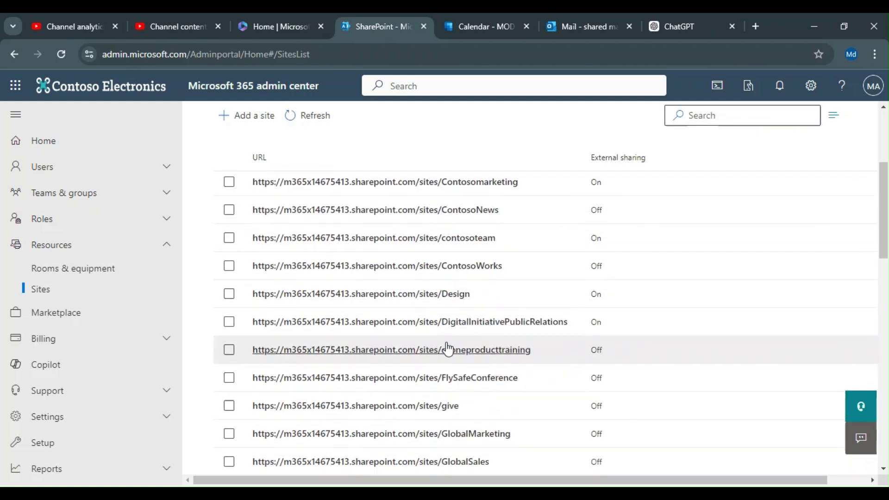
{"action": "scroll", "coordinate": [446, 347], "scroll_direction": "up", "scroll_amount": 5}
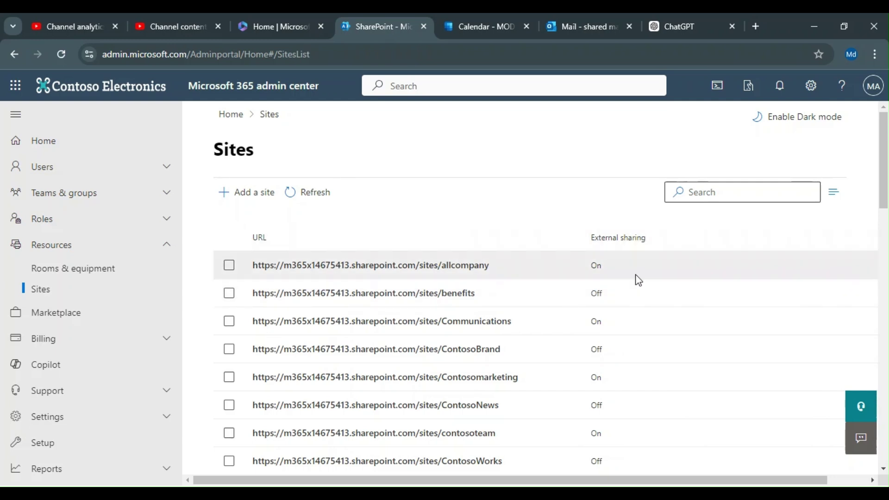
{"action": "scroll", "coordinate": [526, 312], "scroll_direction": "down", "scroll_amount": 1}
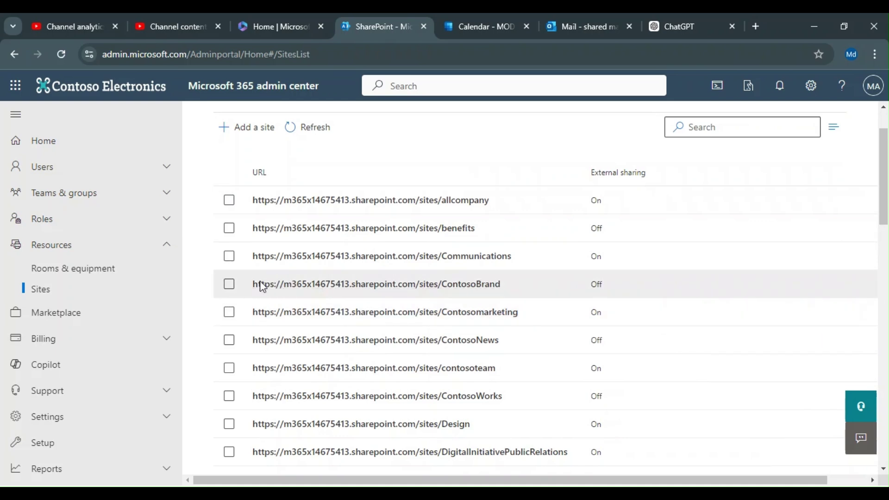
{"action": "left_click", "coordinate": [304, 285]}
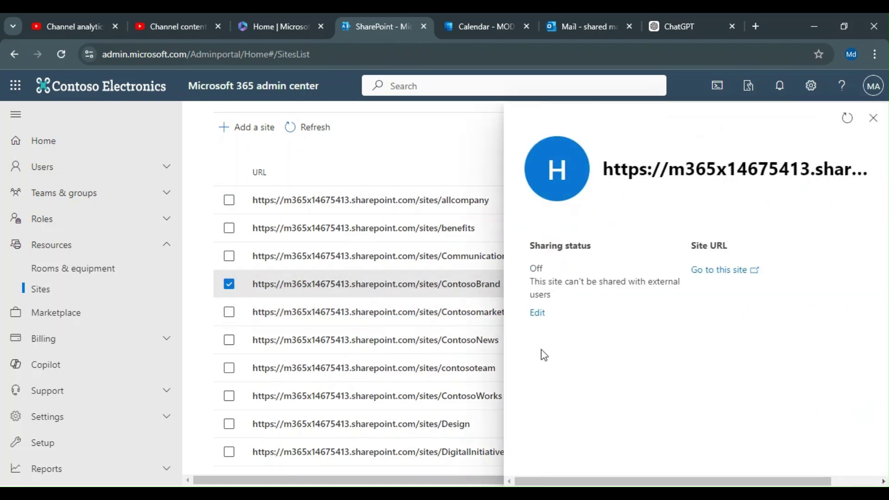
{"action": "left_click", "coordinate": [536, 313]}
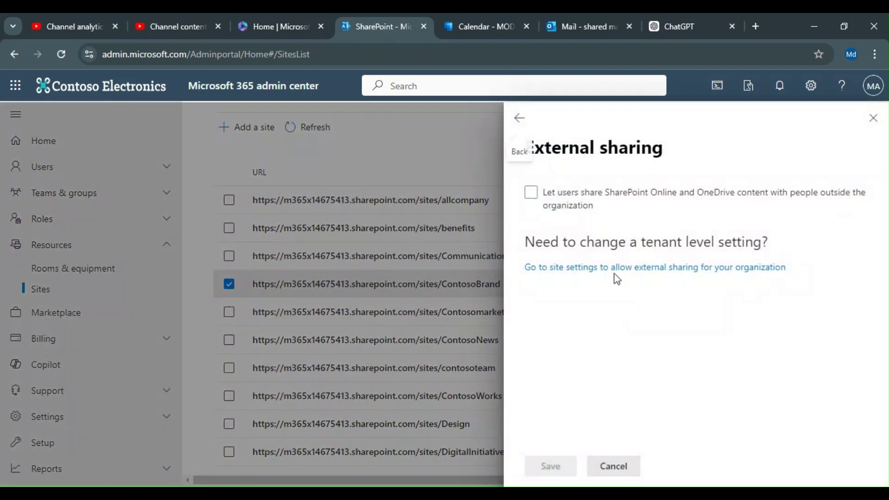
{"action": "left_click", "coordinate": [519, 119]}
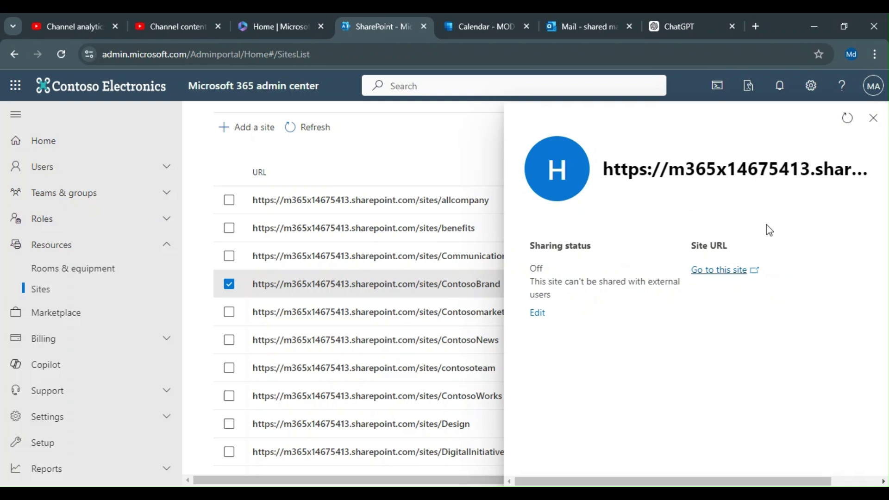
{"action": "left_click", "coordinate": [874, 118]}
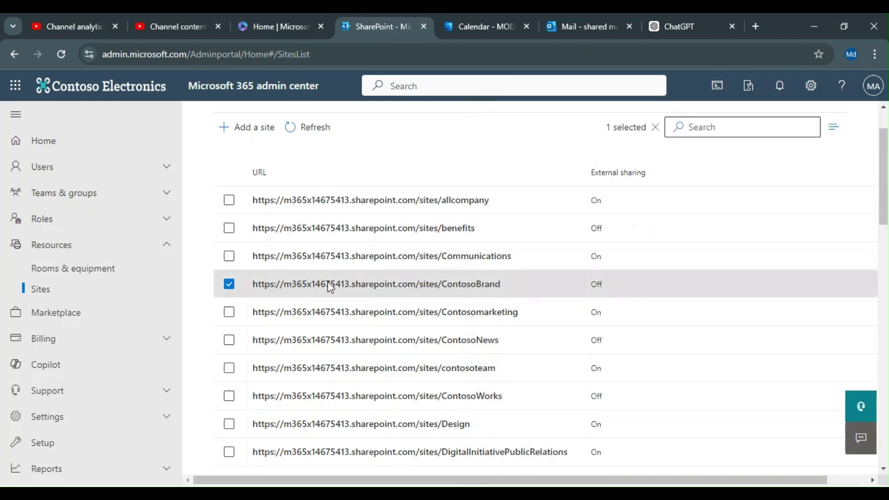
{"action": "left_click", "coordinate": [229, 285]}
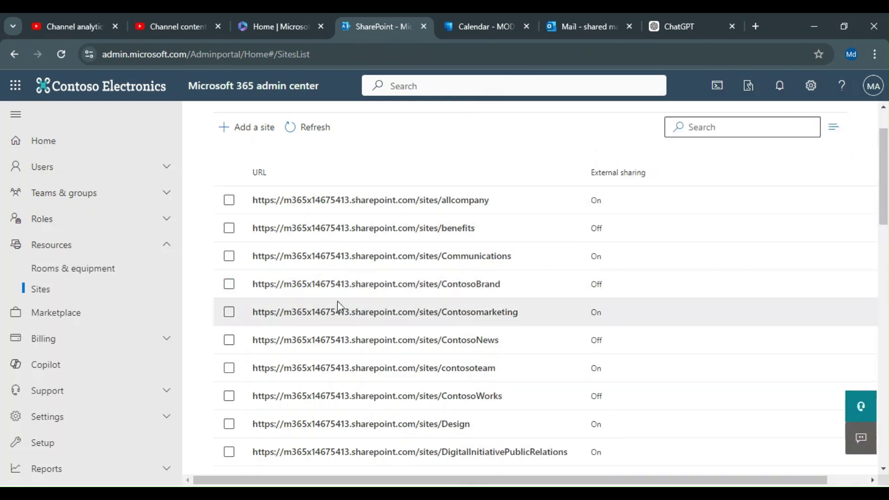